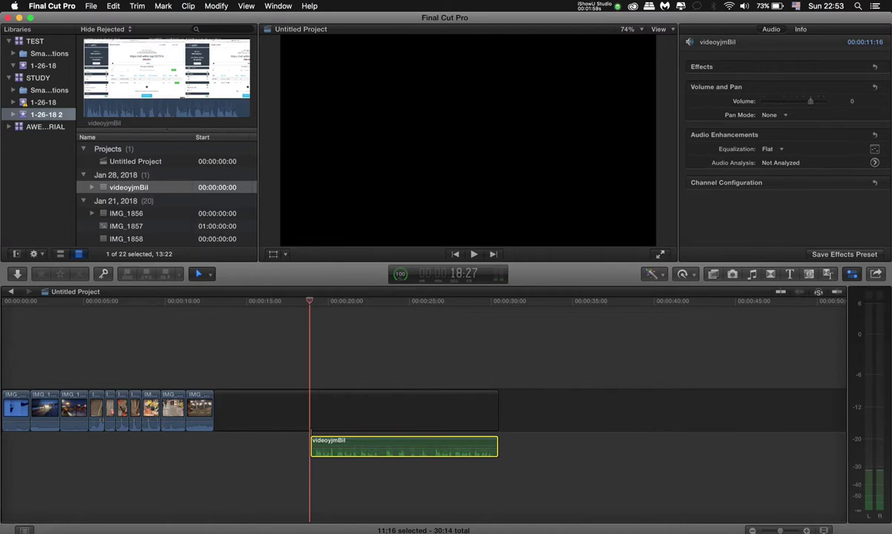
Step: Show the effects browser, look through all the audio effects, and play the videoyjmBil clip without any effect
key(super+5)
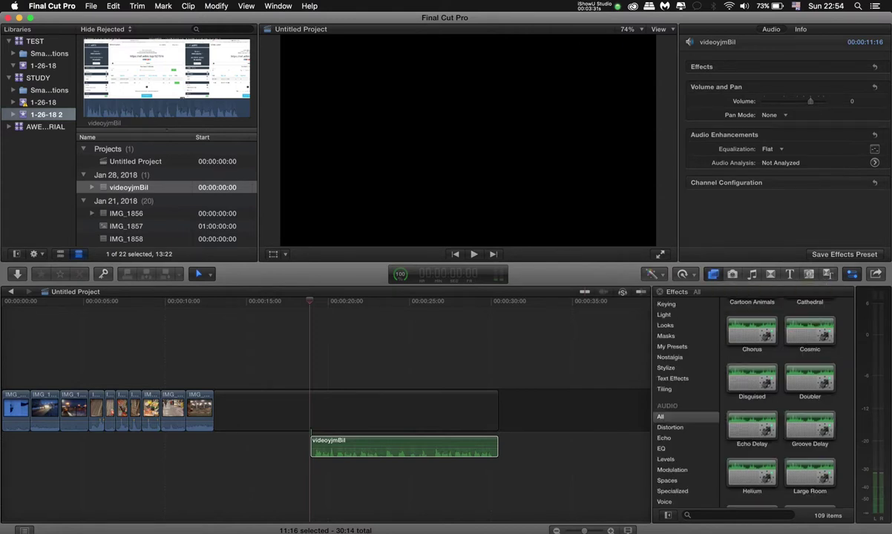
scroll(779, 401, down, 10)
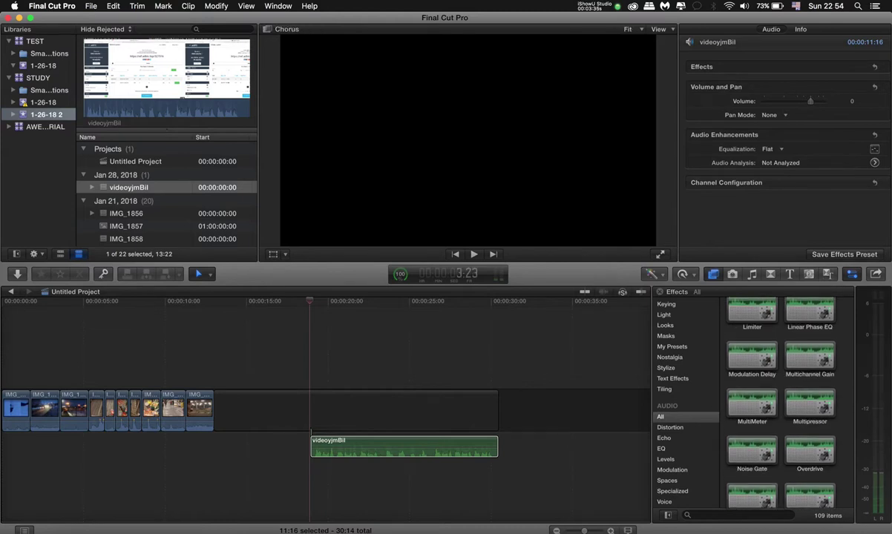
scroll(778, 401, up, 2)
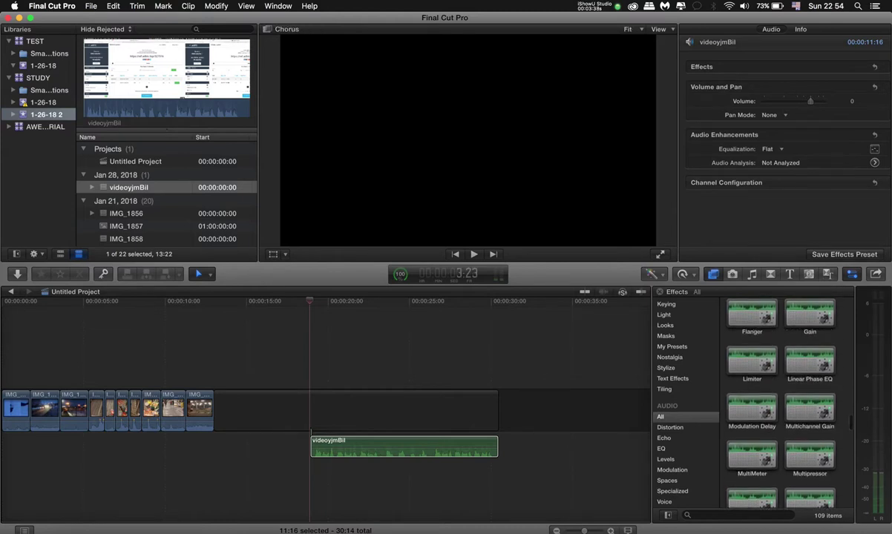
scroll(779, 400, up, 3)
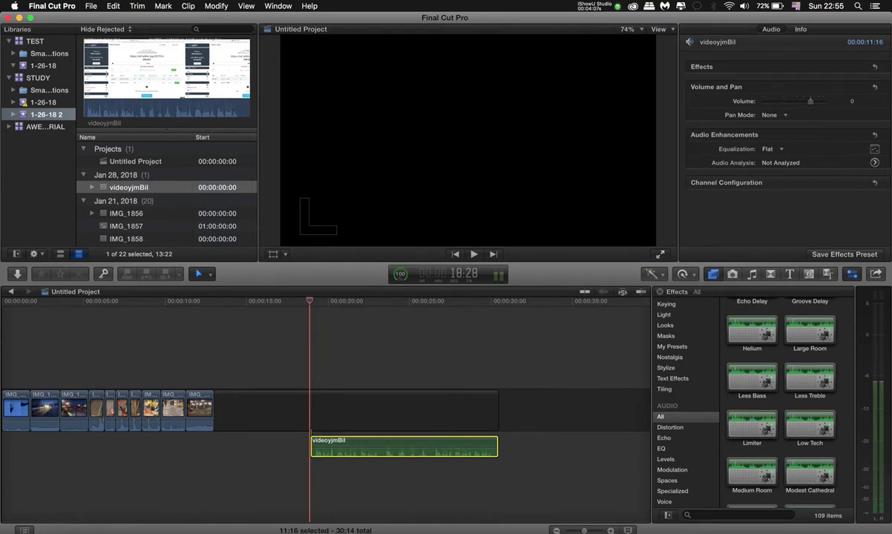
key(space)
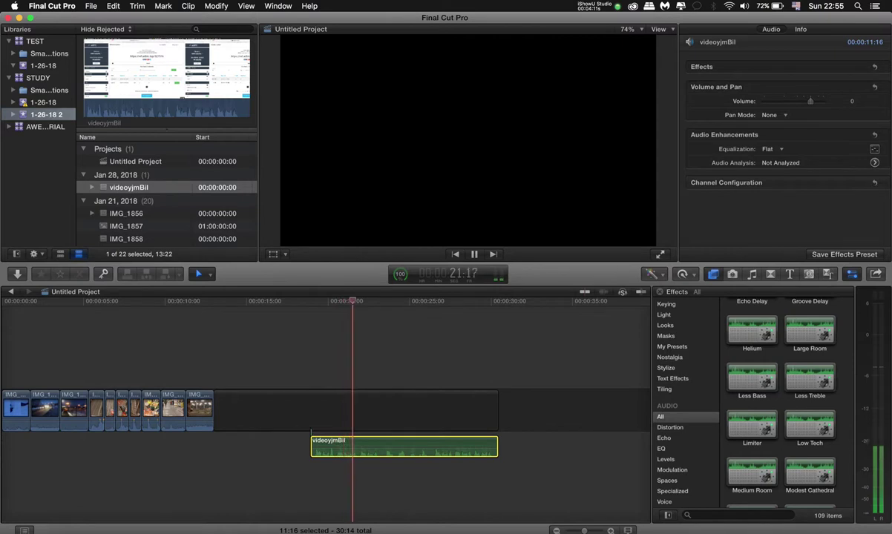
key(space)
Step: Apply the AUDynamicsProcessor effect to the videoyjmBil clip and set its preset to Hard Gate
scroll(779, 401, up, 3)
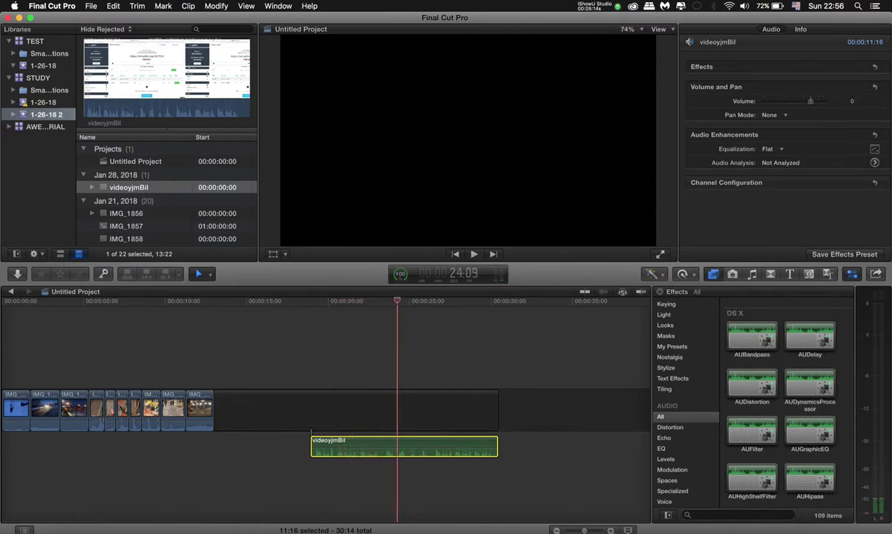
click(804, 400)
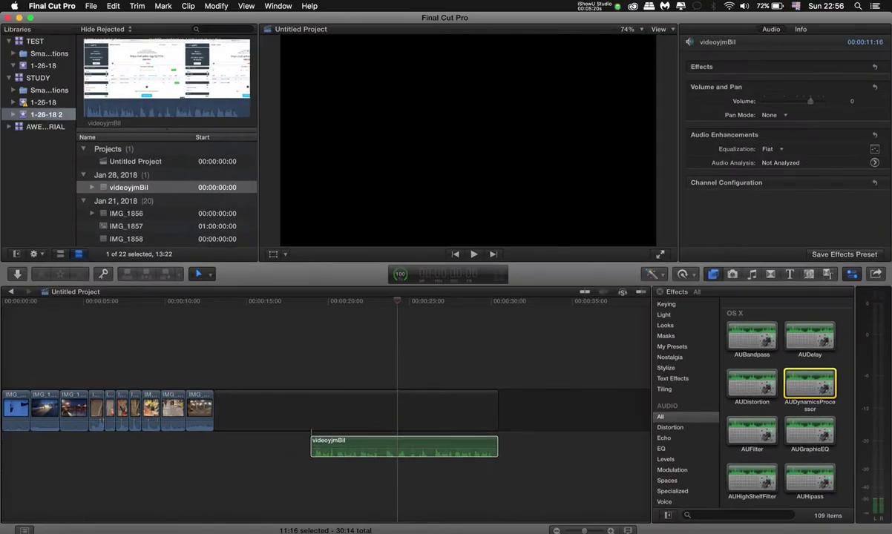
drag(779, 364, 60, 387)
drag(423, 398, 385, 443)
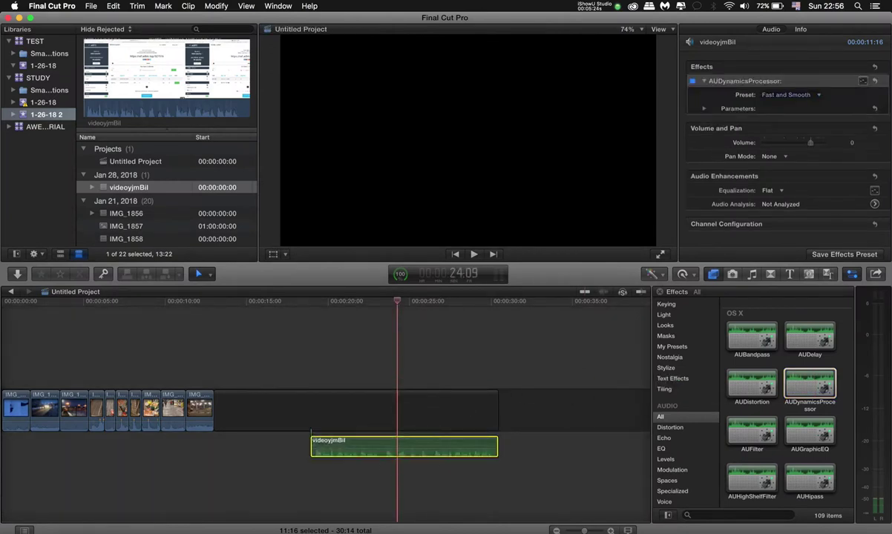
click(788, 94)
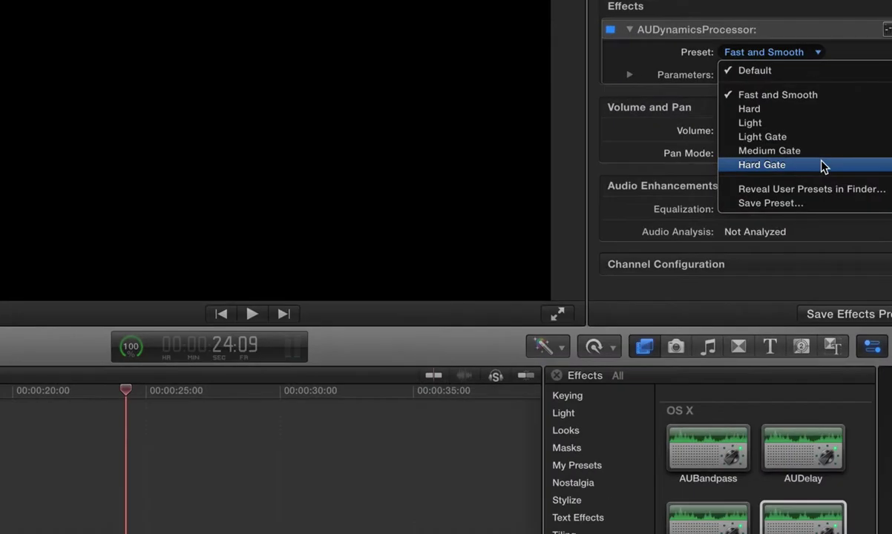
click(794, 167)
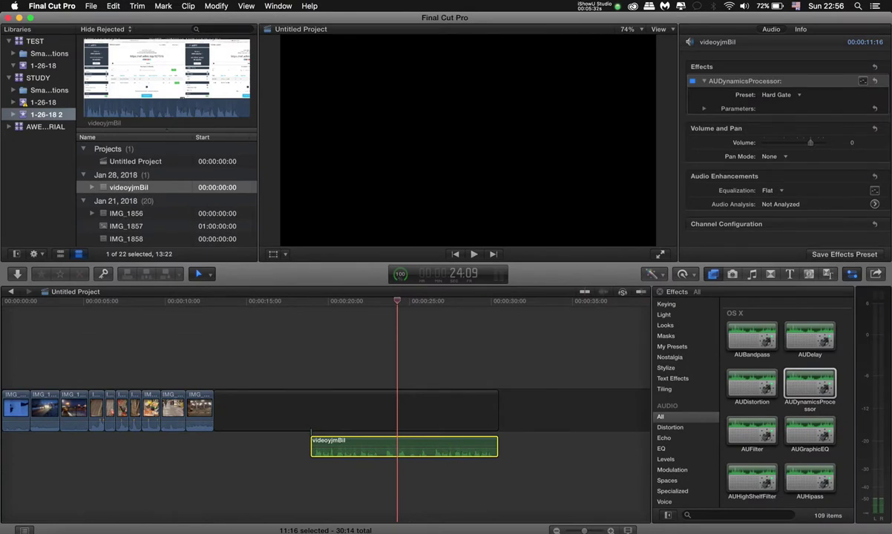
Step: Play the videoyjmBil clip from its start to hear it with the Hard Gate preset
key(Up)
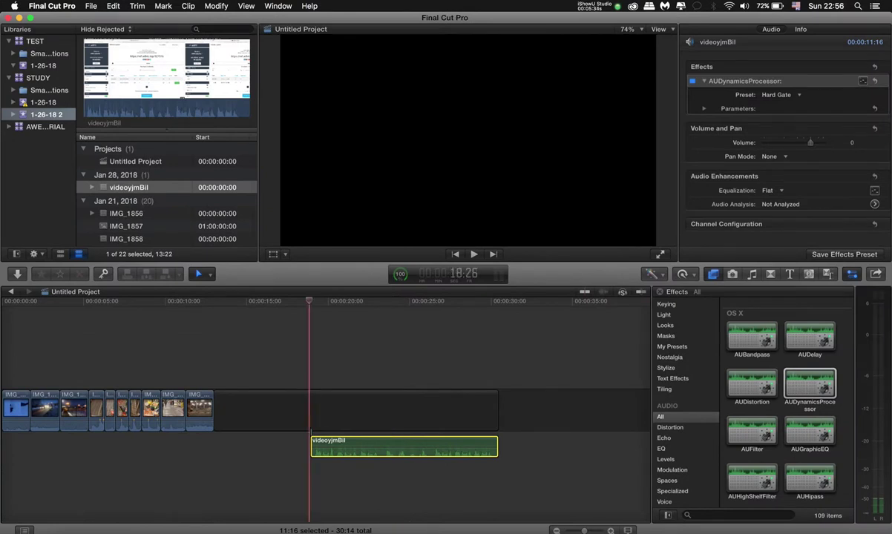
key(space)
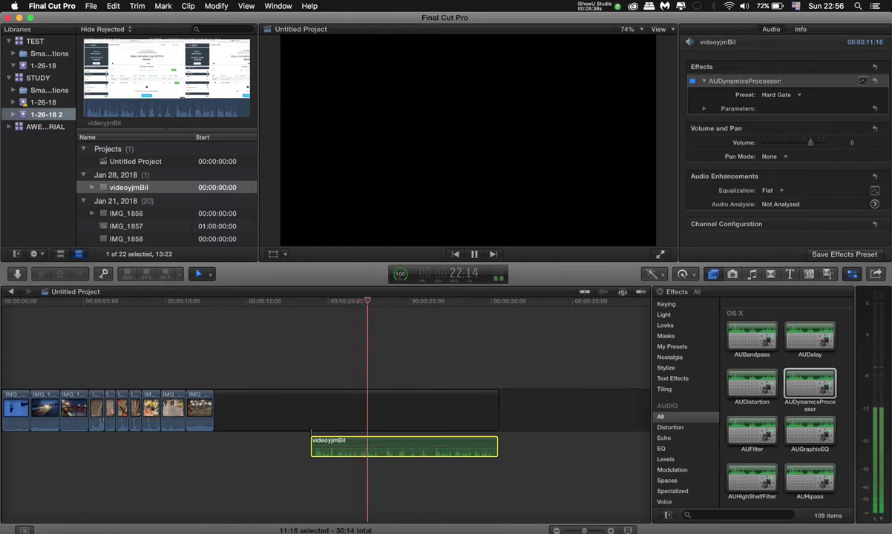
key(space)
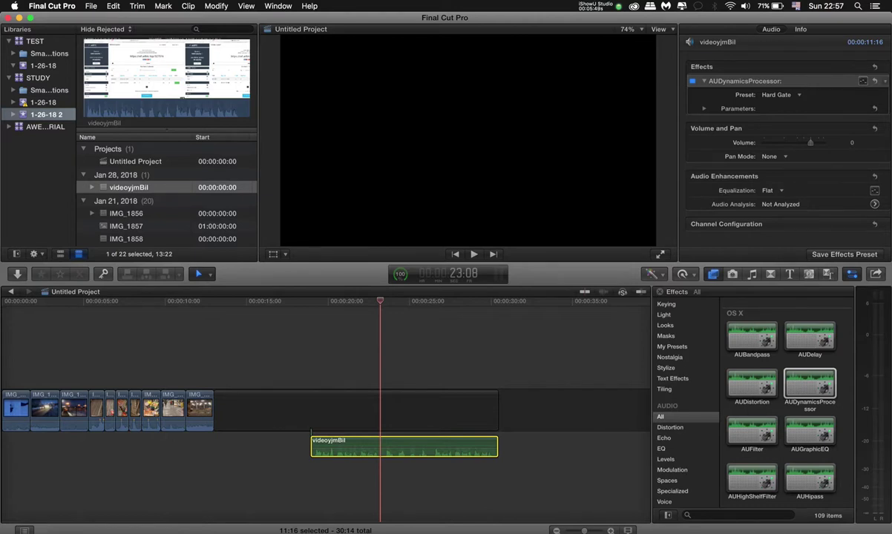
Step: Compare the clip's playback with the AUDynamicsProcessor effect turned off and turned back on
click(692, 81)
click(369, 301)
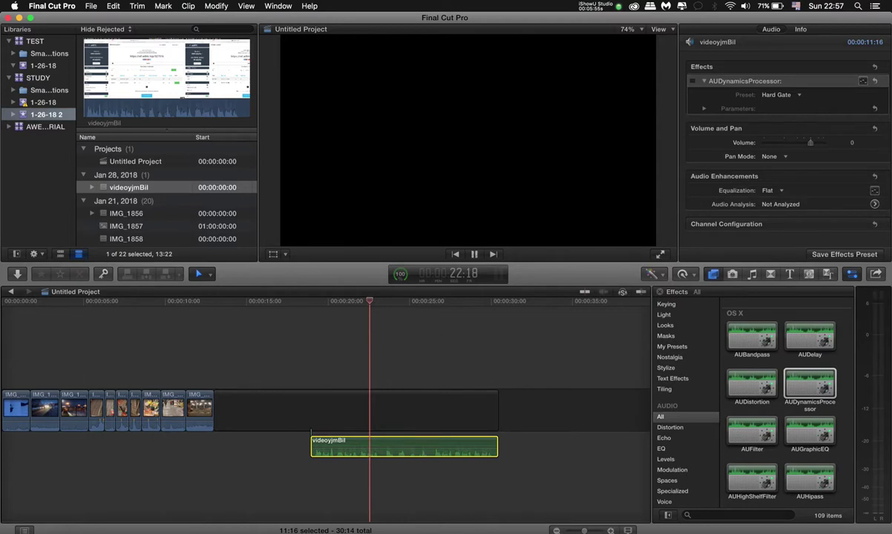
key(space)
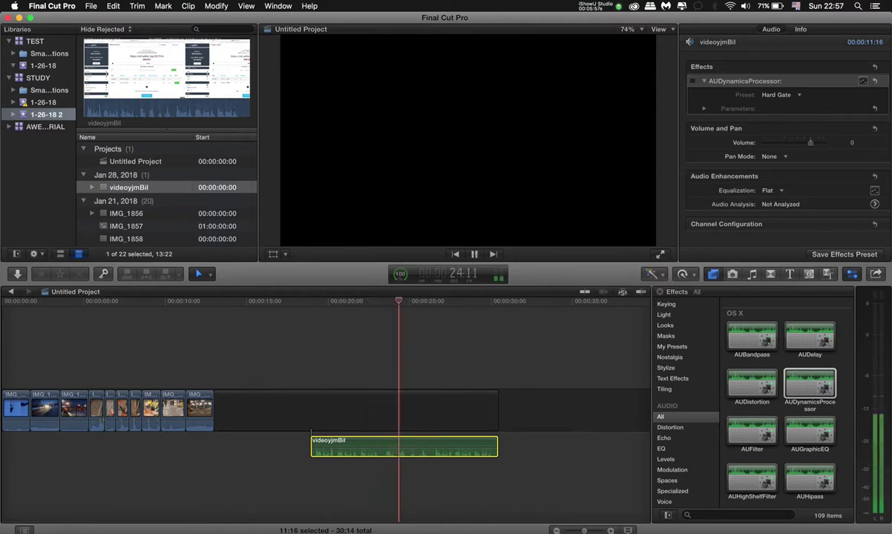
key(space)
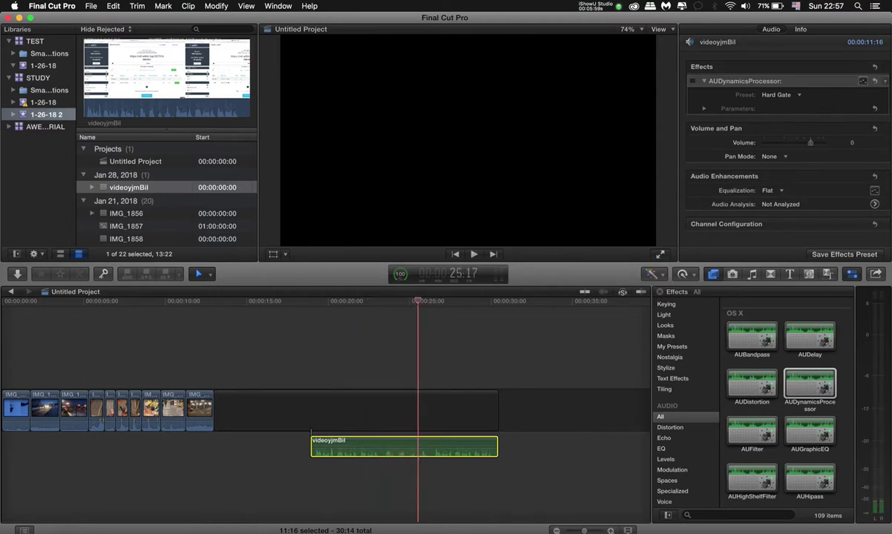
click(692, 81)
key(space)
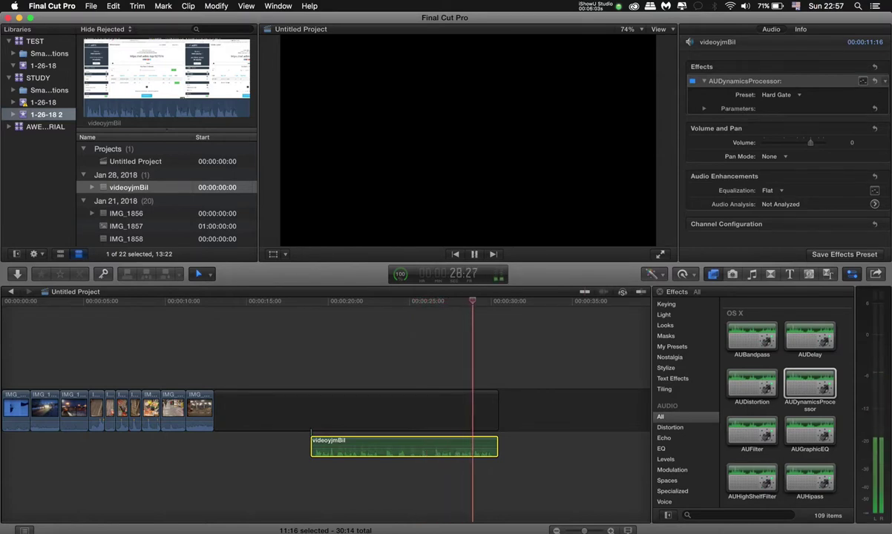
key(space)
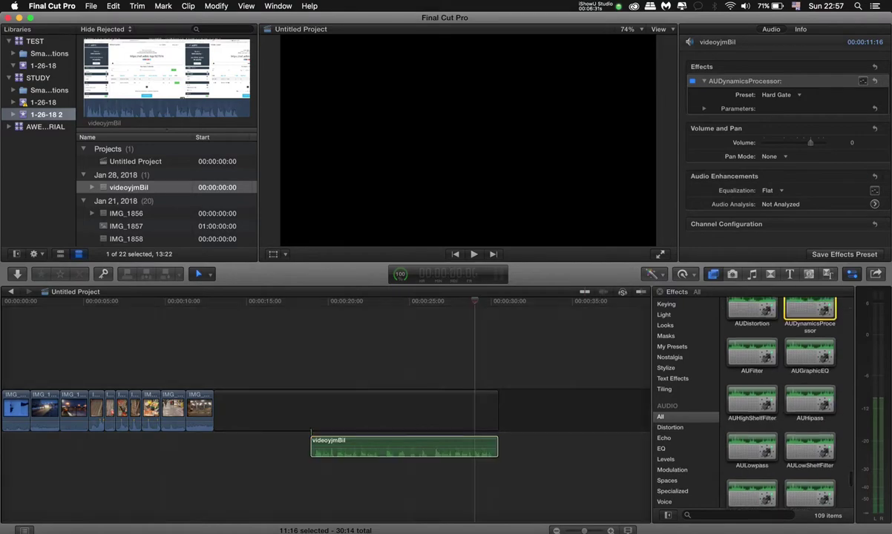
Step: Apply the AUGraphicEQ effect to the videoyjmBil clip and switch its graphic equalizer to 10 bands
scroll(788, 404, up, 5)
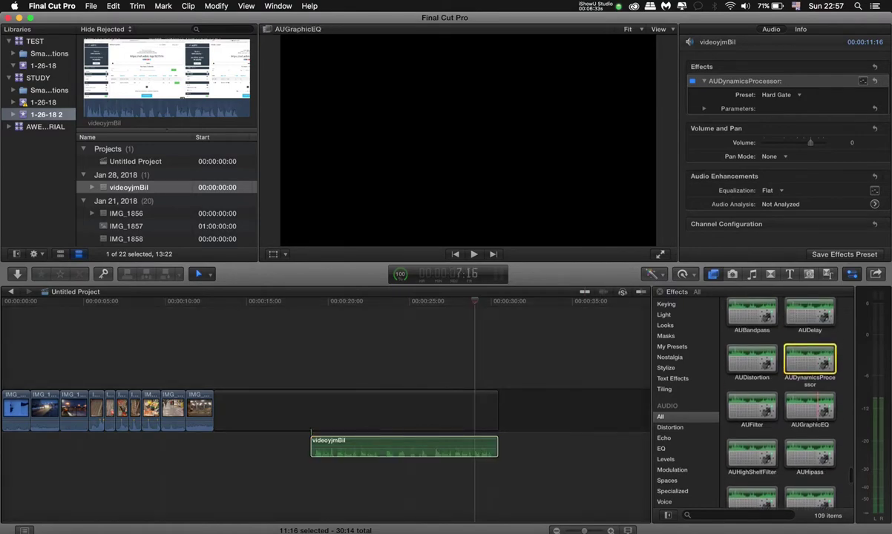
click(816, 426)
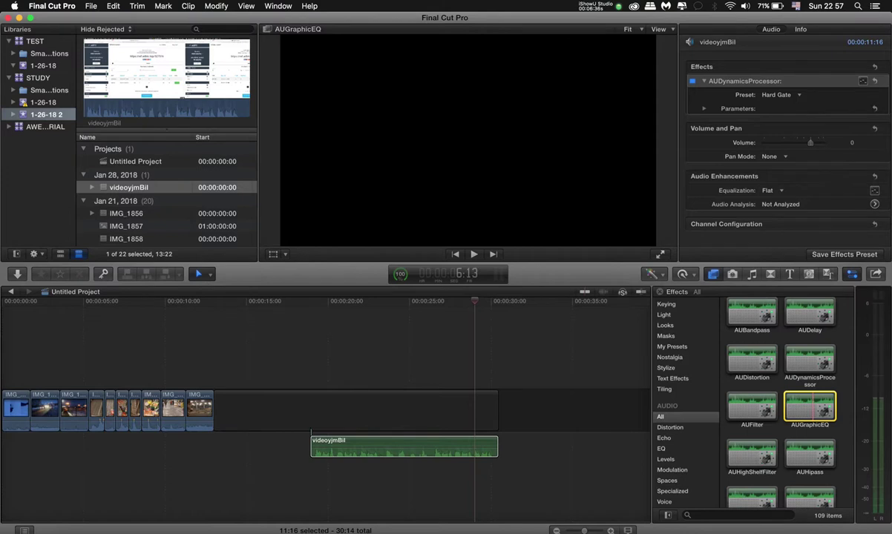
drag(795, 374, 116, 454)
drag(513, 440, 512, 441)
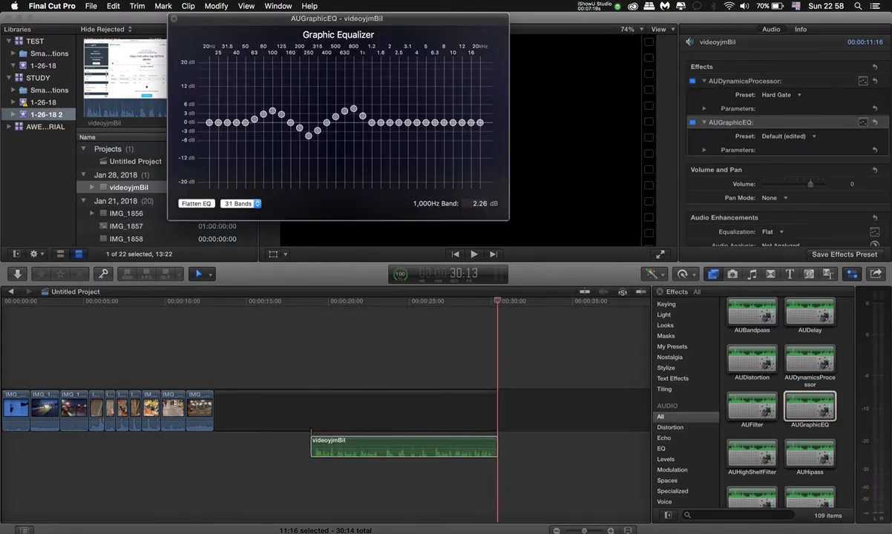
click(240, 203)
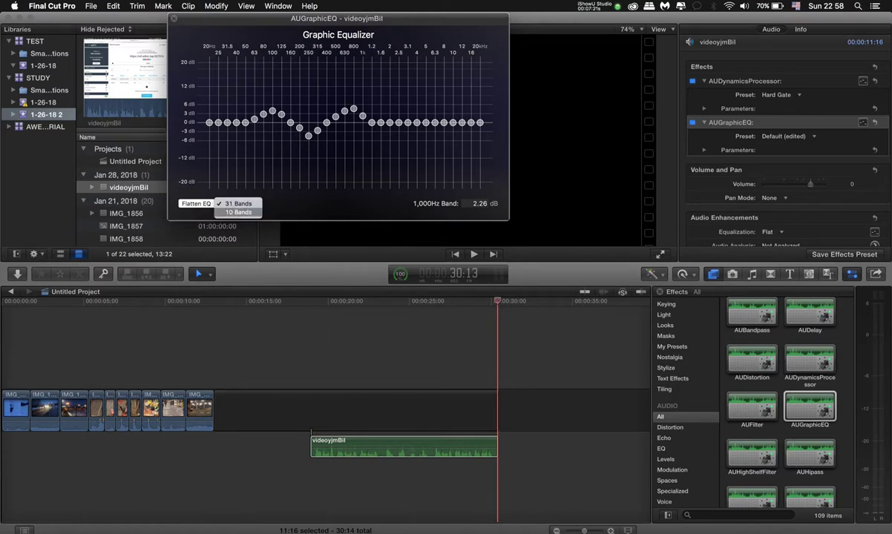
click(237, 213)
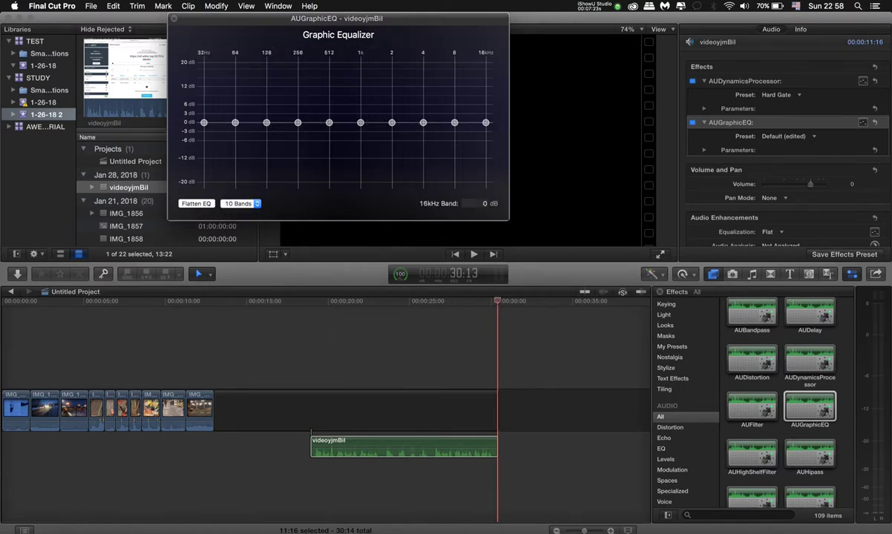
Step: Play the clip from its start while raising the equalizer's 128 Hz band and the bands from 512 Hz to 2 kHz
click(306, 301)
key(space)
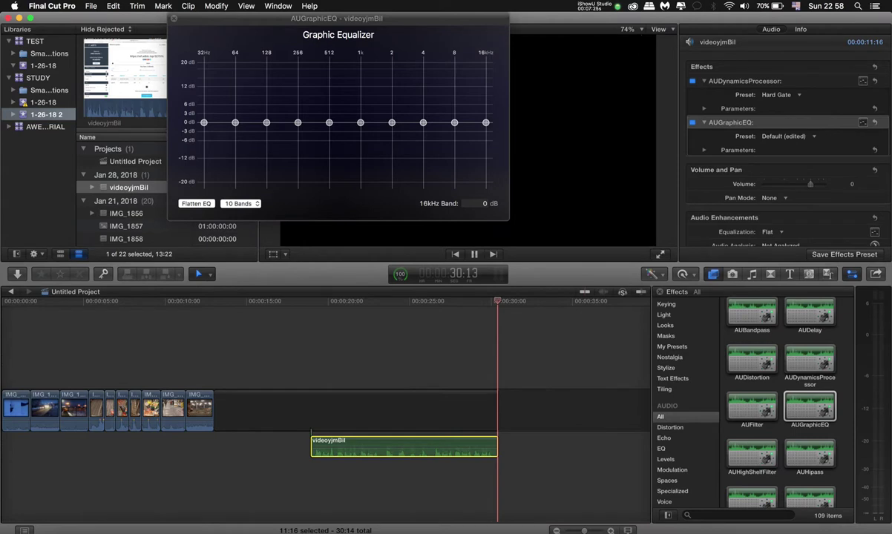
click(306, 302)
key(space)
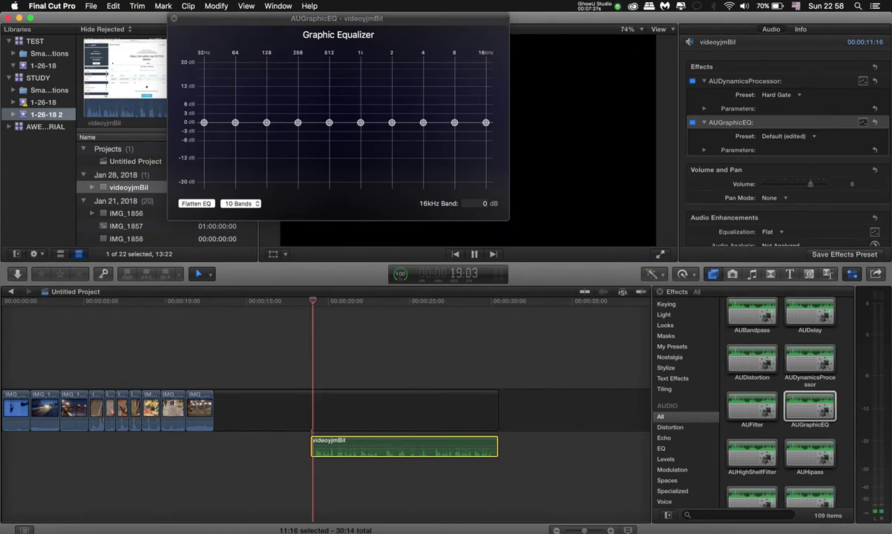
mouse_move(266, 122)
mouse_down()
mouse_move(267, 100)
mouse_move(298, 119)
mouse_move(297, 105)
mouse_move(266, 110)
mouse_up()
drag(328, 122, 391, 93)
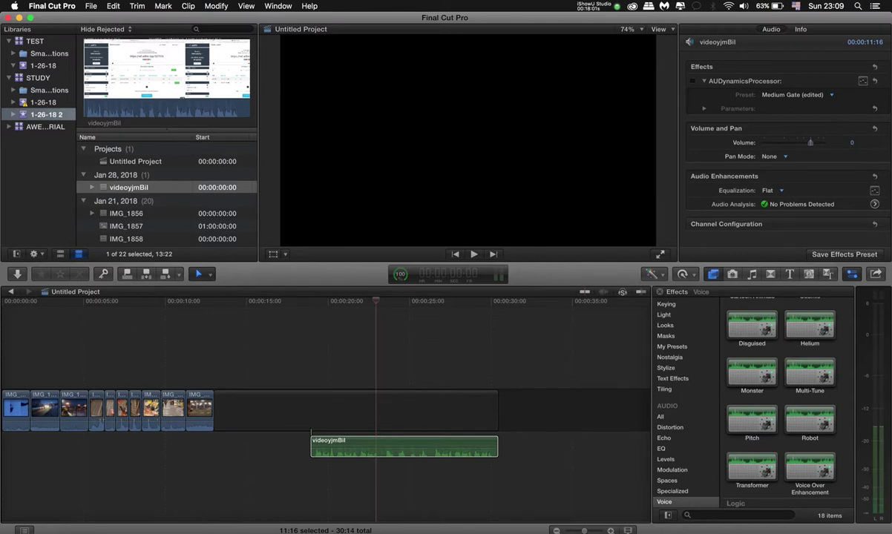
Step: Try the Alien voice effect on the videoyjmBil clip during playback and remove it
scroll(779, 400, up, 3)
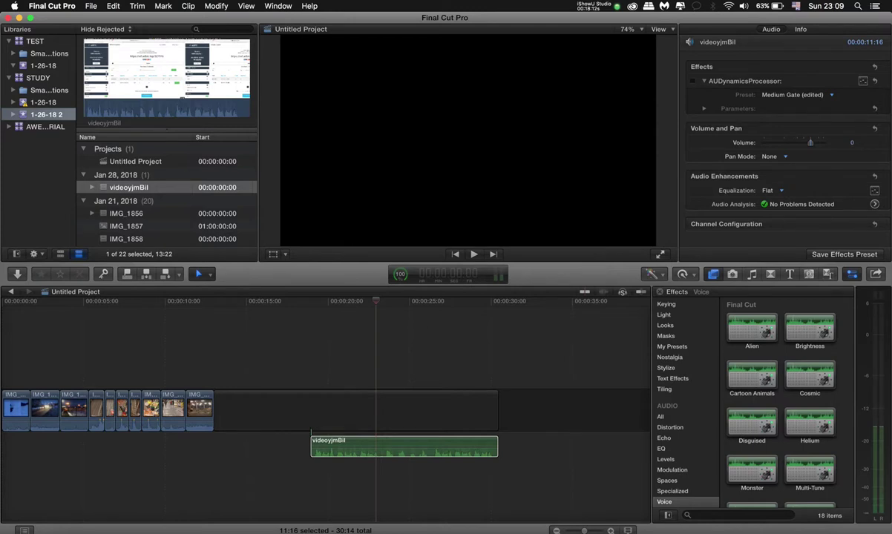
click(751, 327)
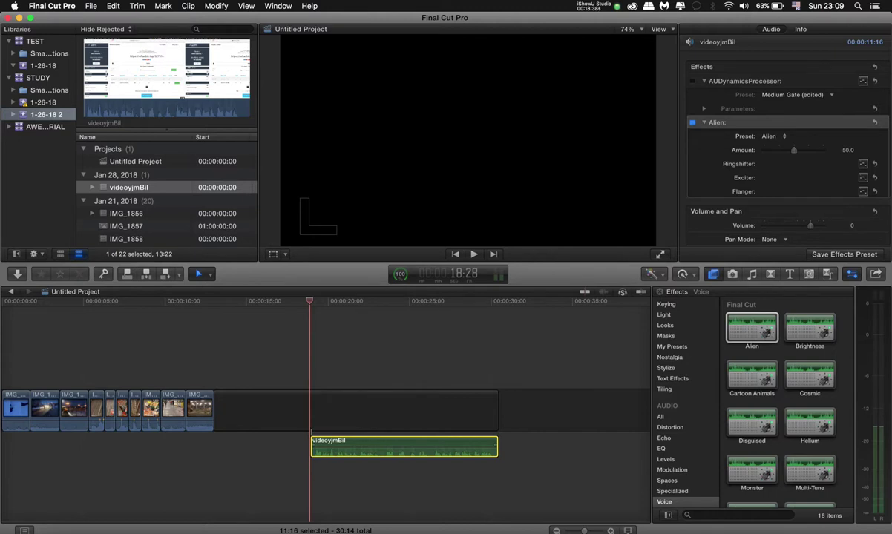
key(space)
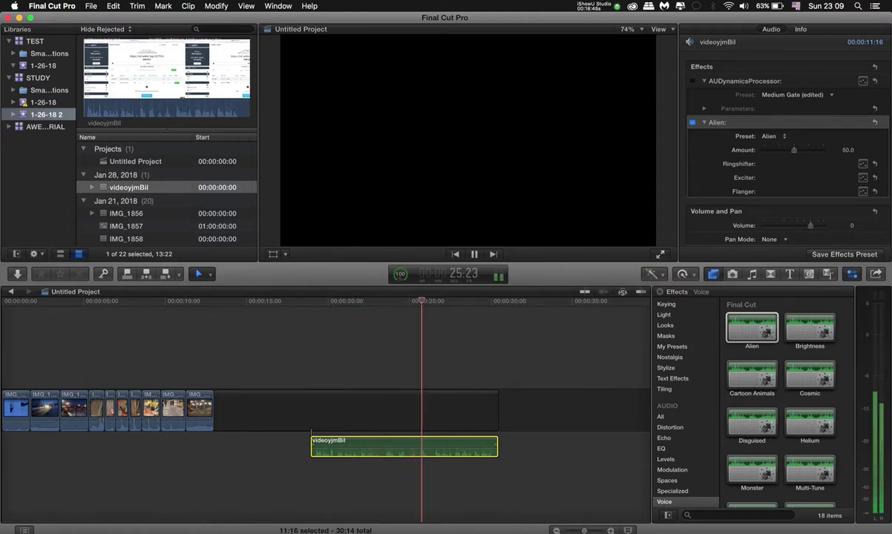
key(space)
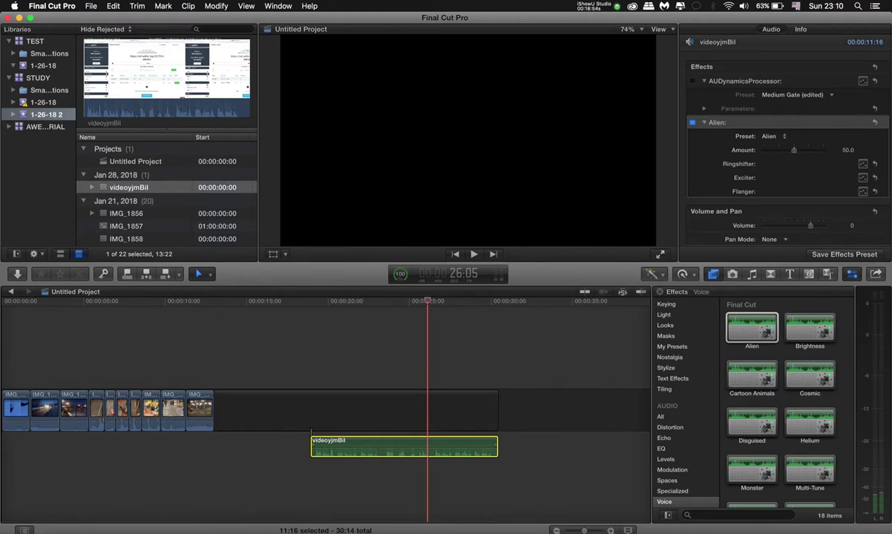
key(Delete)
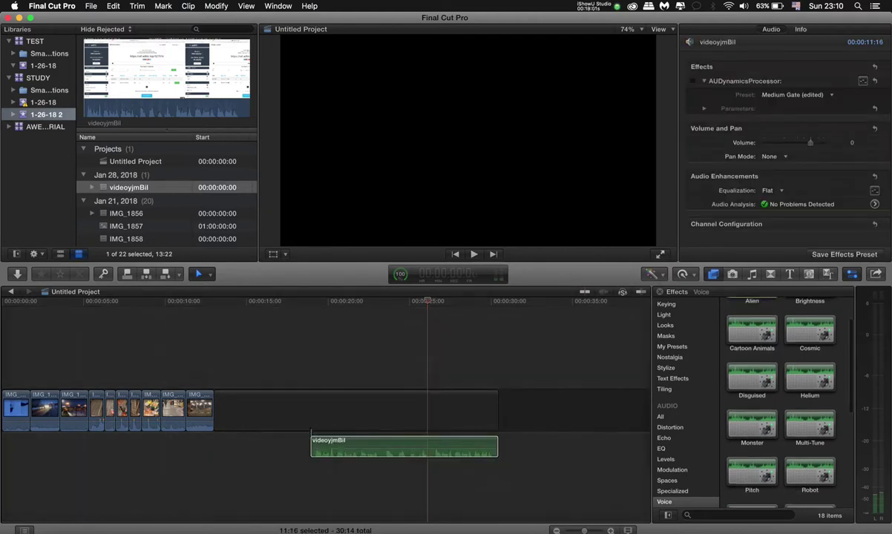
Step: Apply the Monster voice effect to the videoyjmBil clip and play the clip to hear it
scroll(779, 401, down, 2)
drag(752, 416, 379, 434)
key(/)
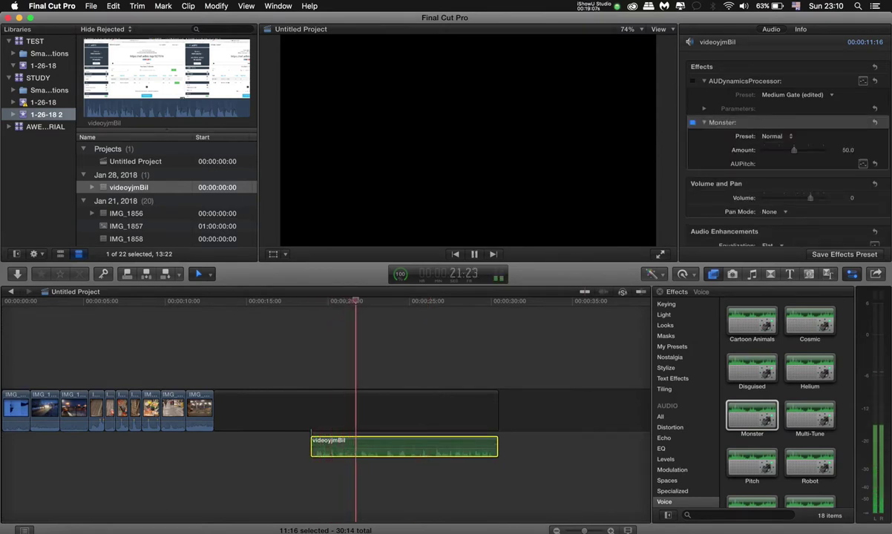
key(space)
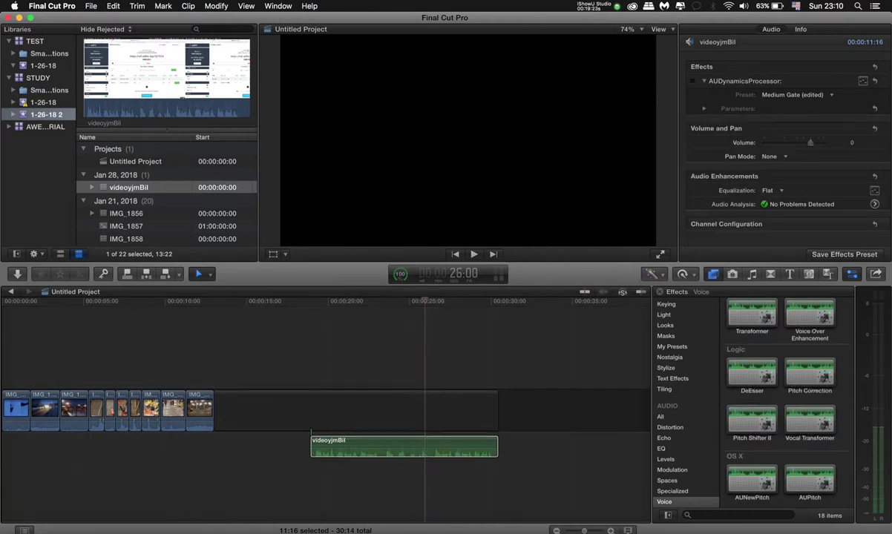
Step: Apply the Cathedral effect from the Spaces category to the videoyjmBil clip and play the clip
click(667, 480)
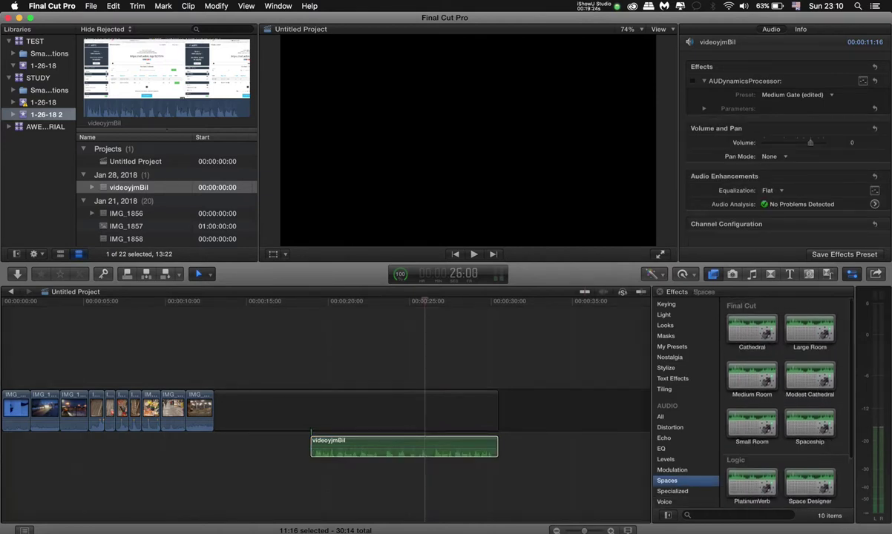
click(749, 327)
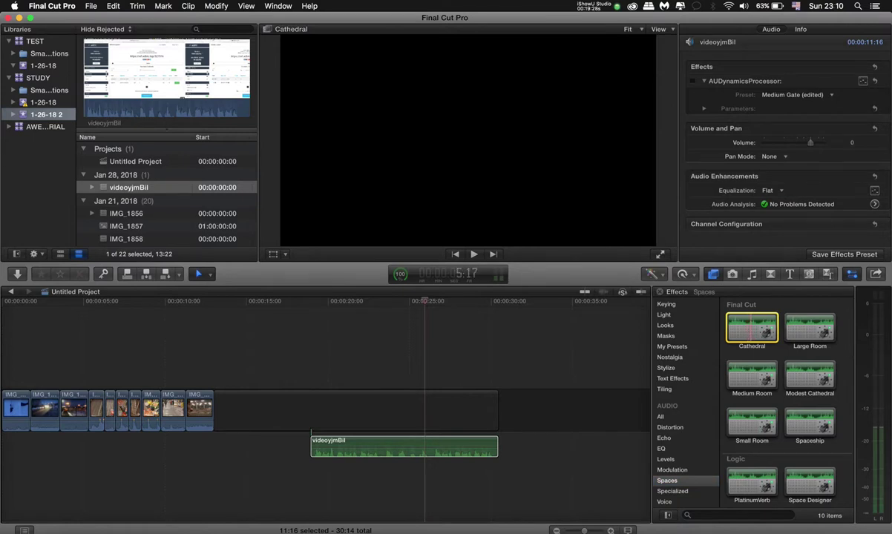
drag(751, 327, 407, 445)
key(space)
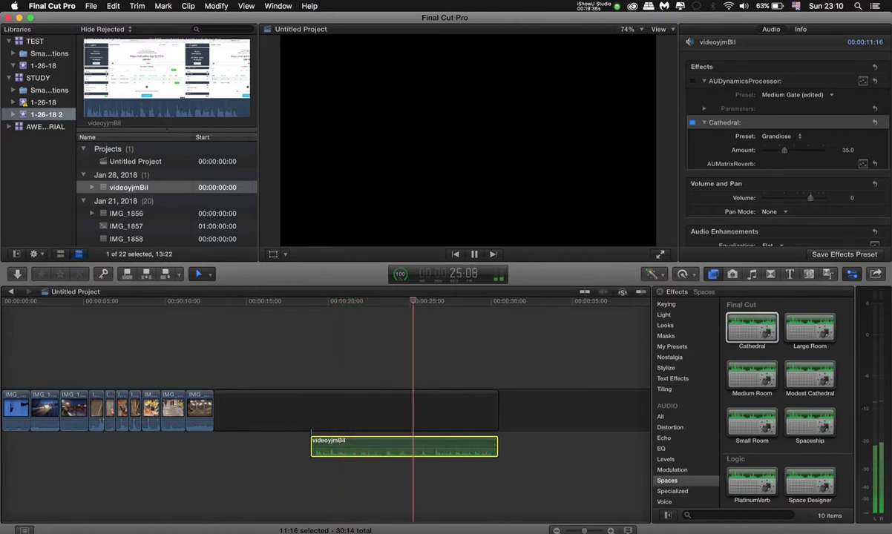
key(space)
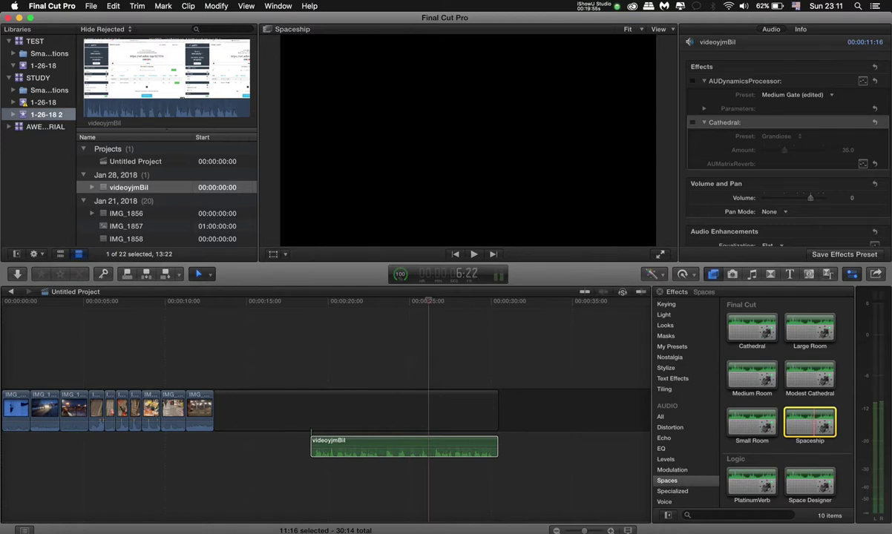
Step: Apply the Spaceship effect to the videoyjmBil clip and play the clip to hear it
drag(809, 422, 428, 446)
key(space)
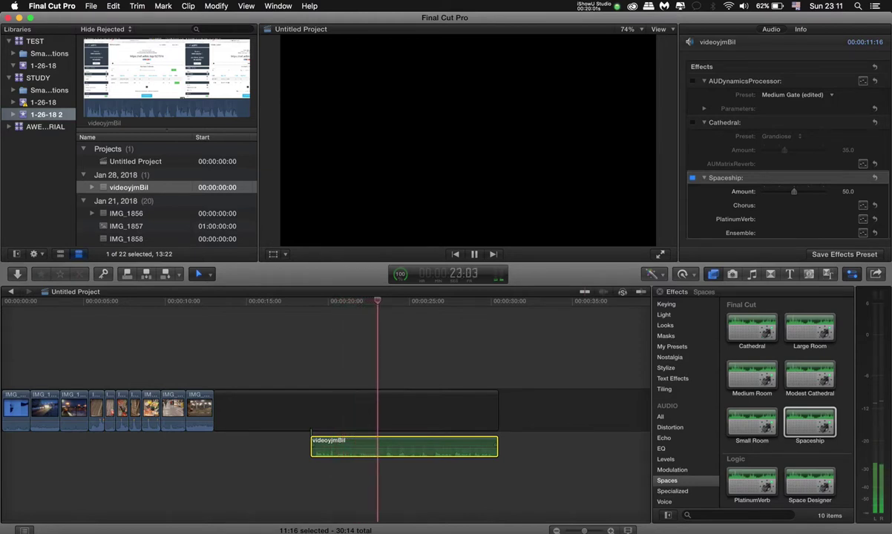
scroll(781, 400, down, 3)
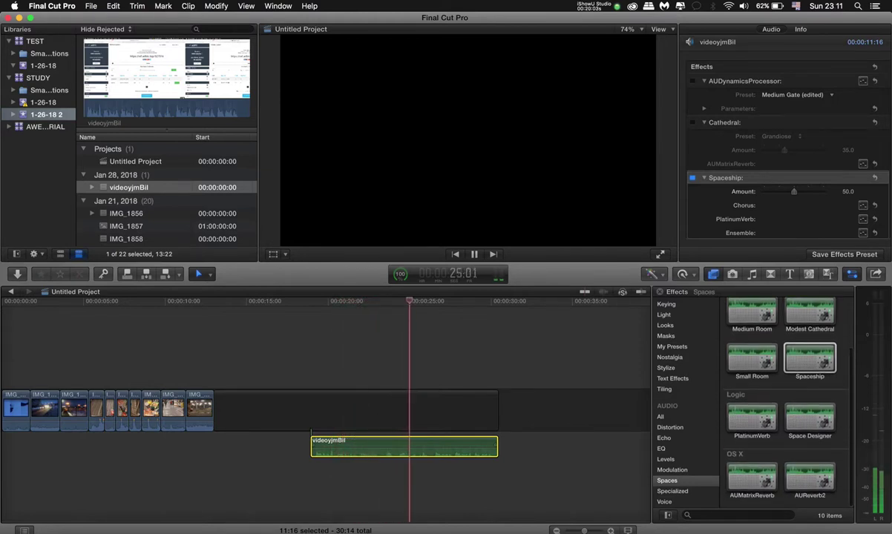
key(space)
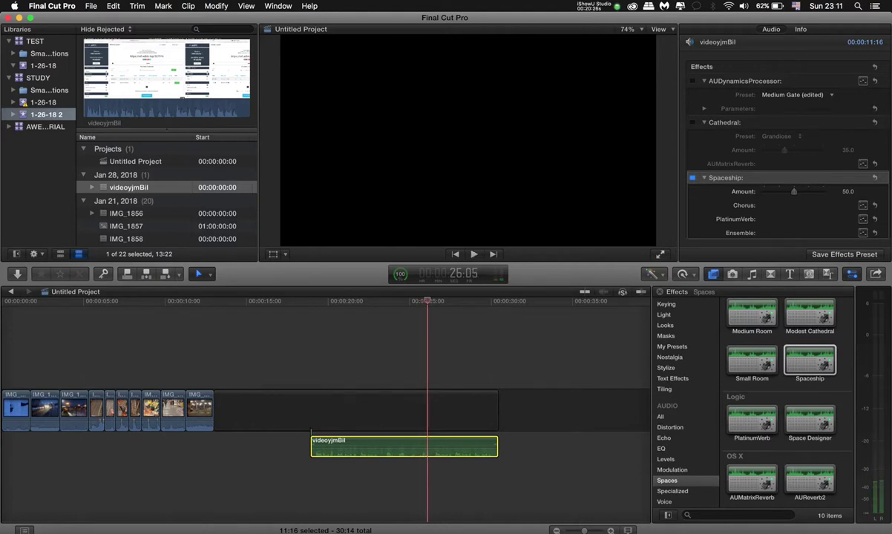